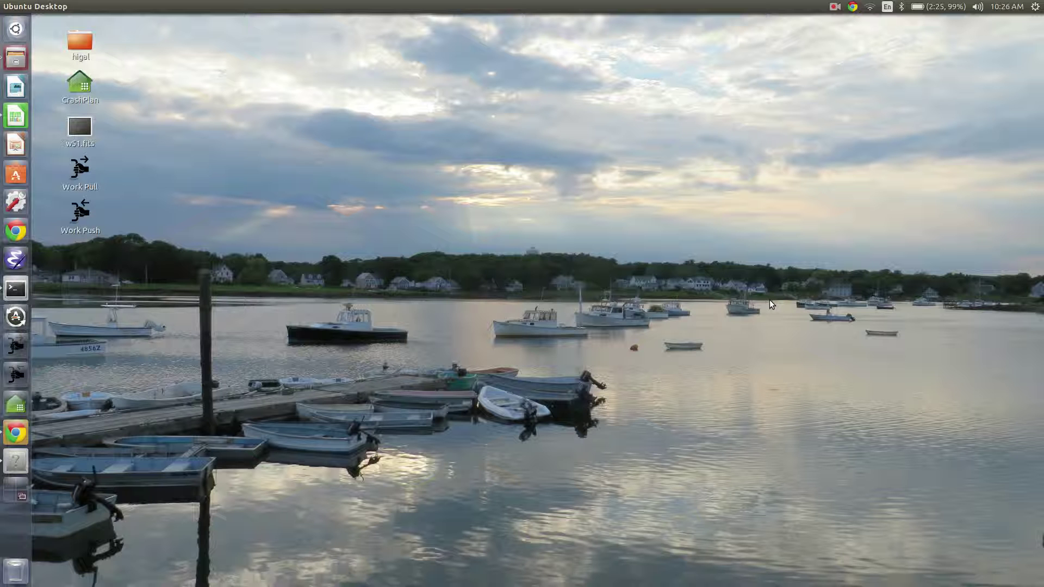
# Switch to SAOImage ds9 and open the FITS image CGPS_MEV1_1420_MHz_I_image.fits.gz in a new frame
pyautogui.hotkey('alt', 'Tab')
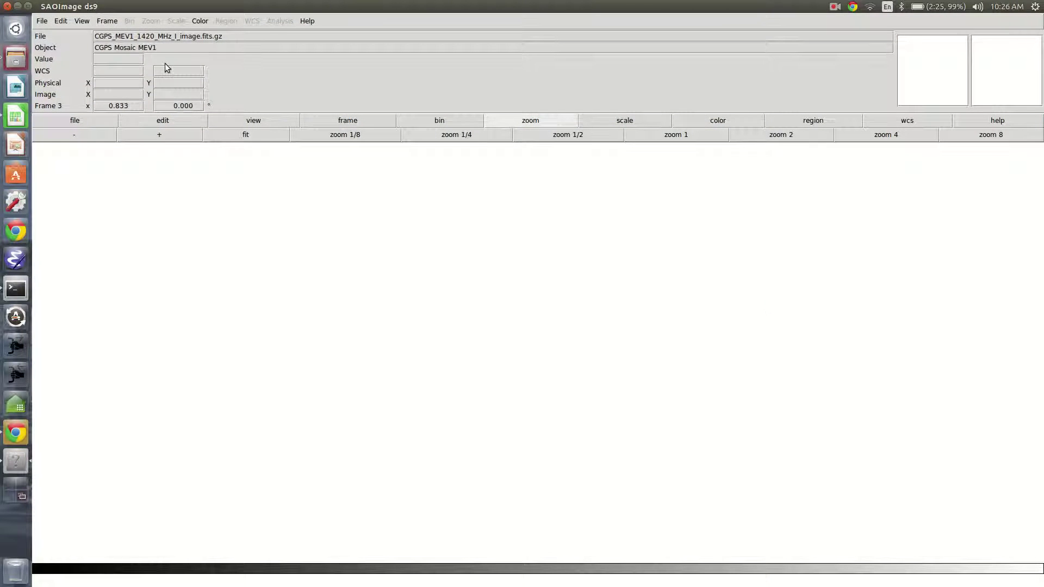
pyautogui.click(46, 23)
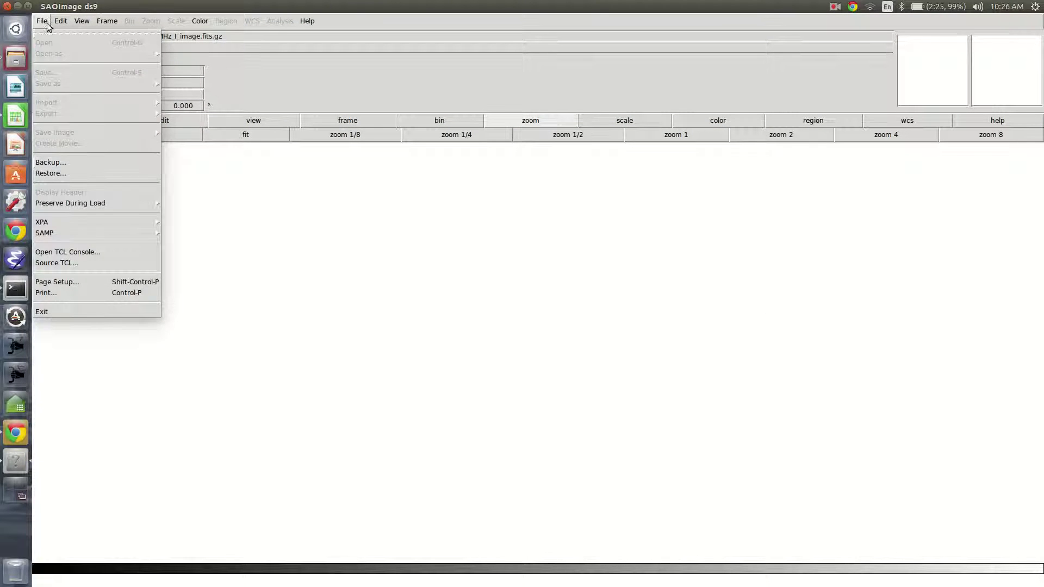
pyautogui.click(112, 43)
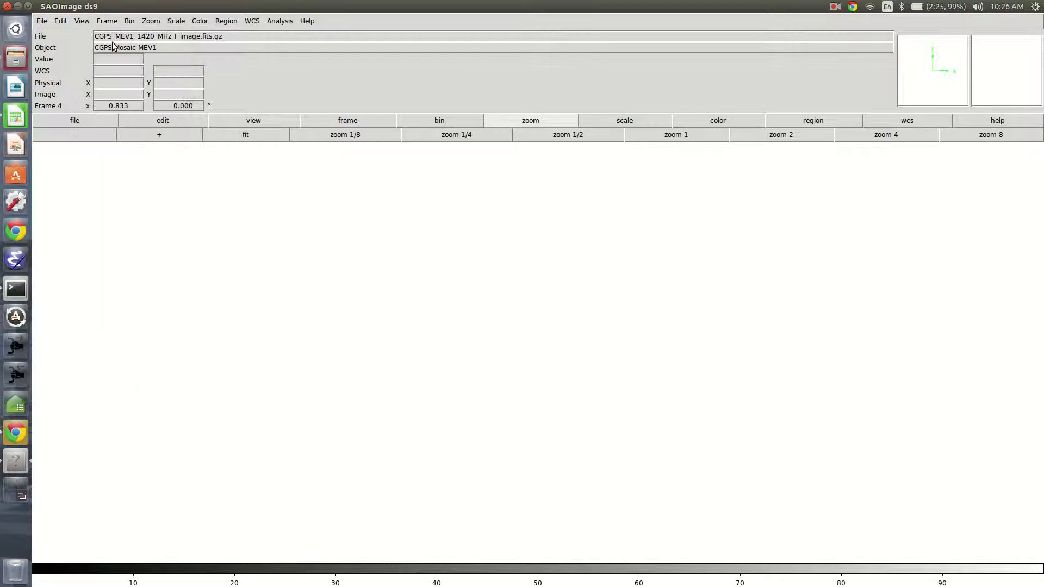
pyautogui.hotkey('ctrl', 'o')
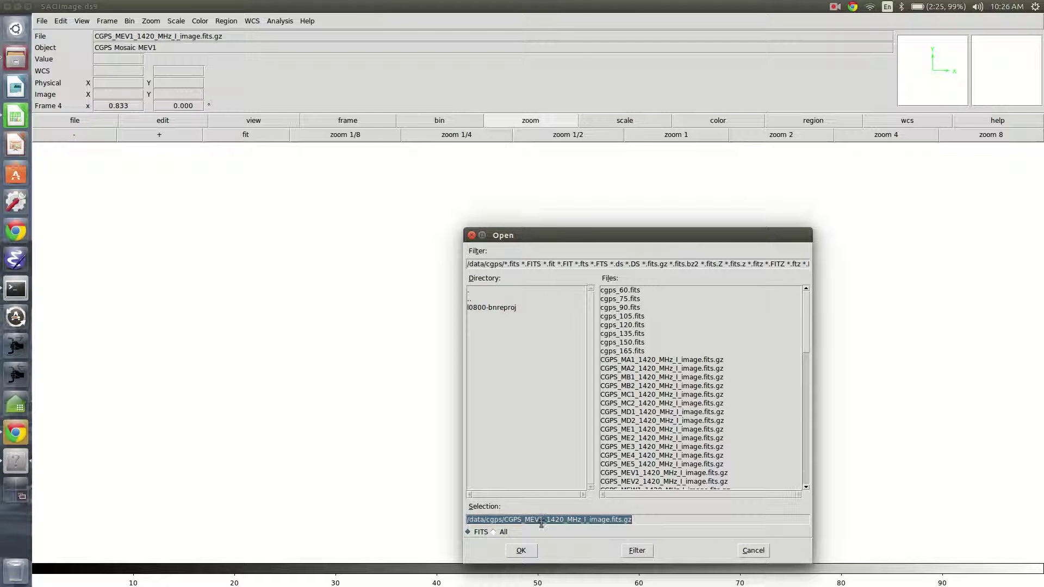
pyautogui.click(521, 551)
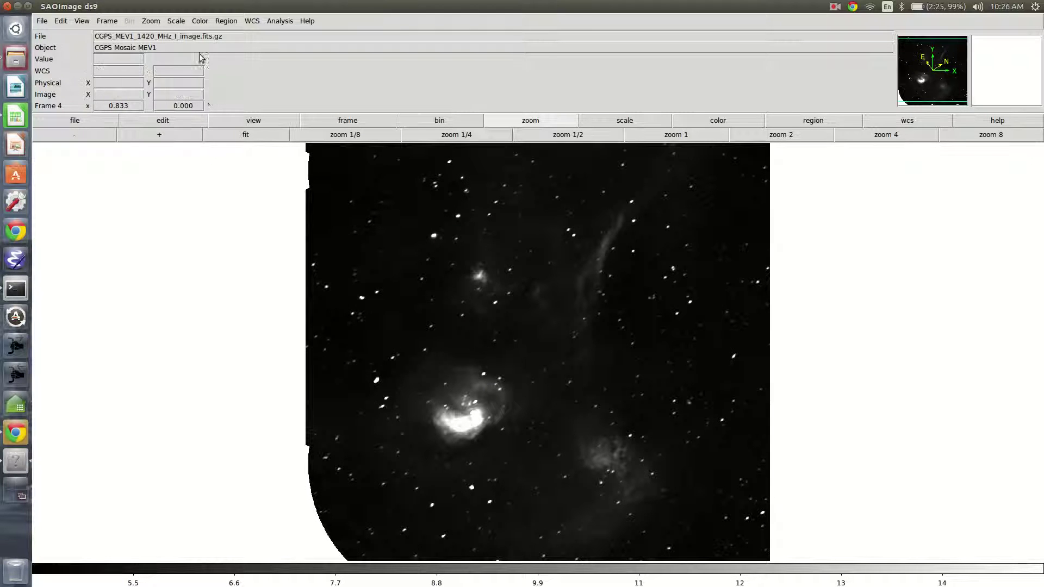
# Try the 90% and Min Max scale limits on the image and restore the 99.5% limit
pyautogui.click(174, 22)
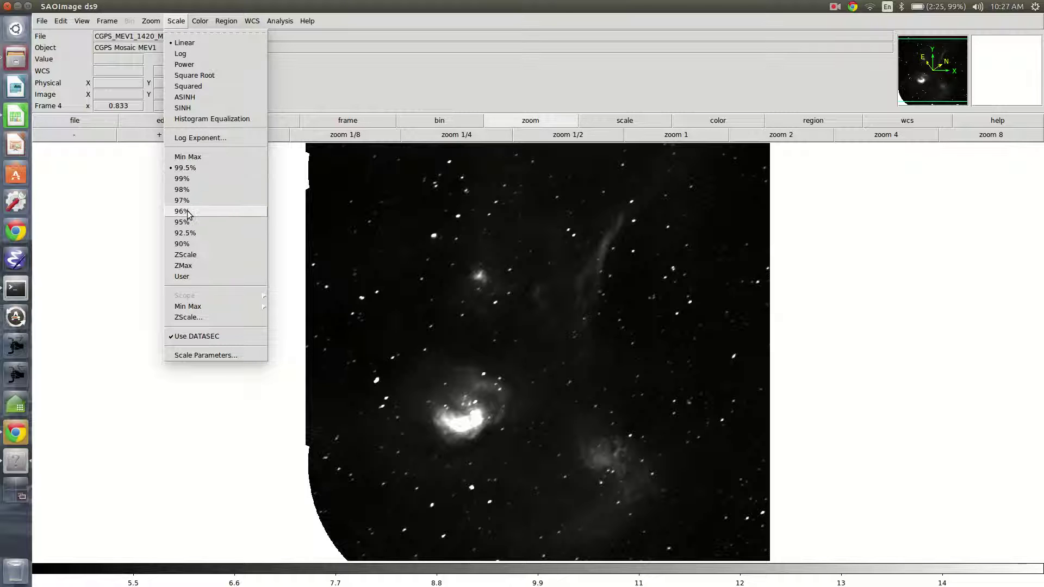
pyautogui.click(183, 244)
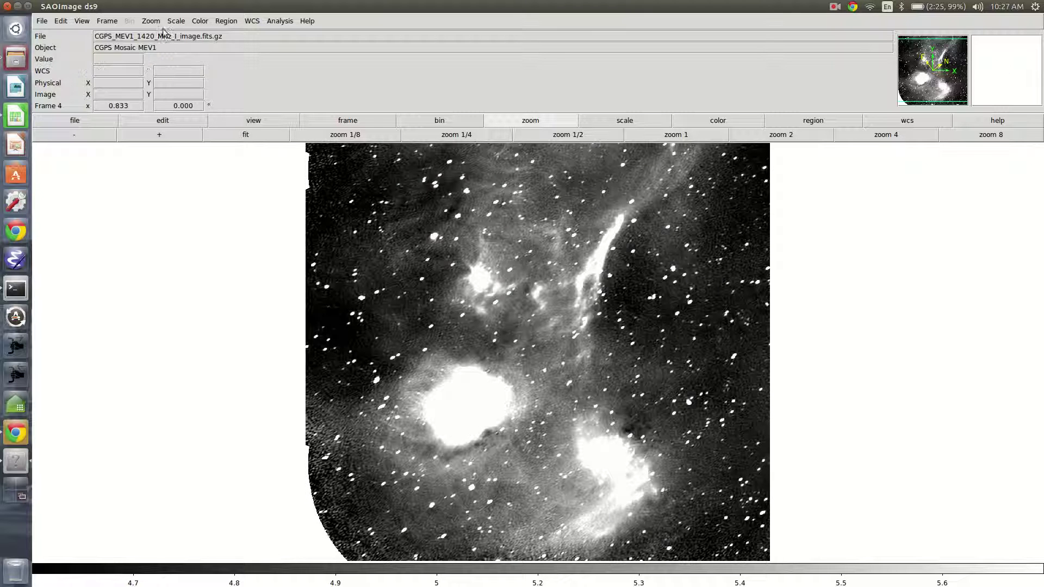
pyautogui.click(177, 23)
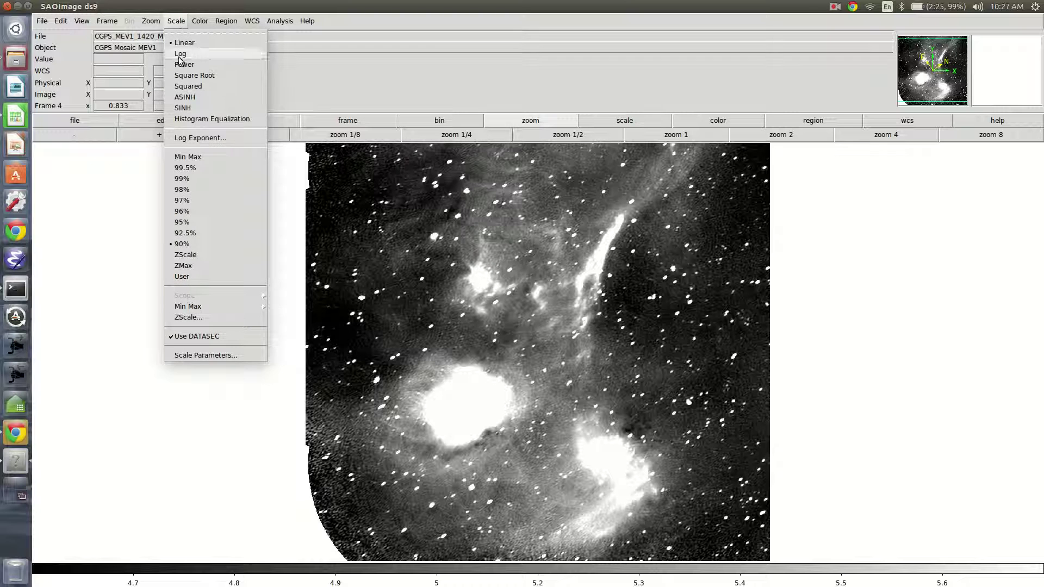
pyautogui.click(187, 157)
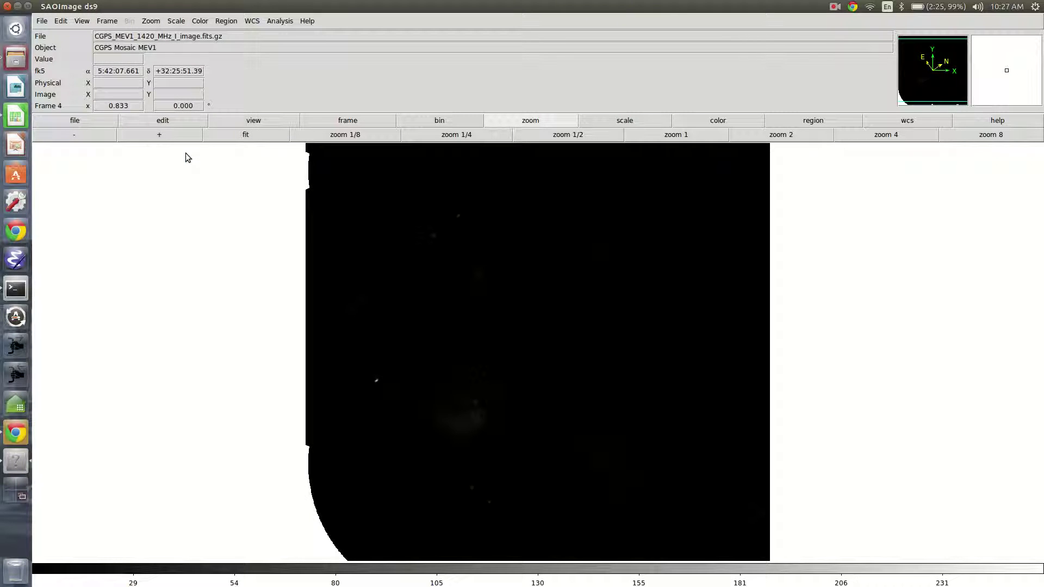
pyautogui.click(176, 21)
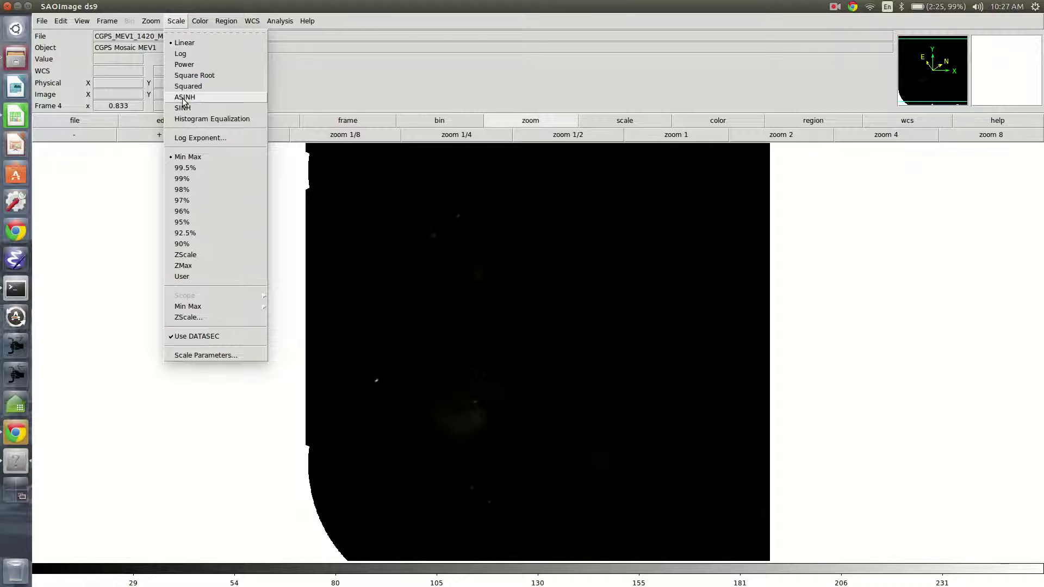
pyautogui.click(190, 168)
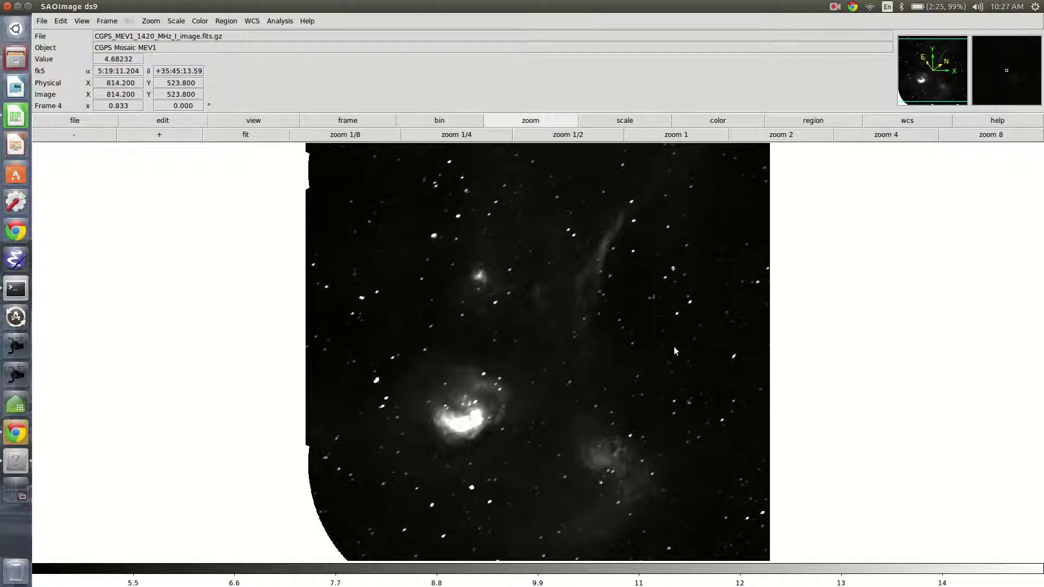
# Adjust the display contrast to bring out the faint emission, and apply the bb colour map to the image
pyautogui.moveTo(673, 347); pyautogui.dragTo(204, 299)
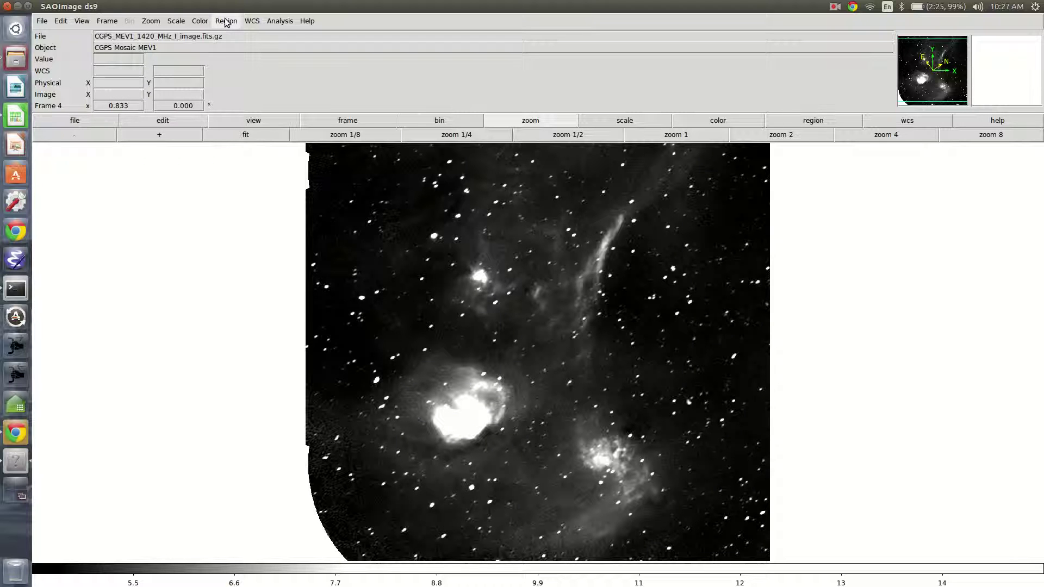
pyautogui.click(201, 20)
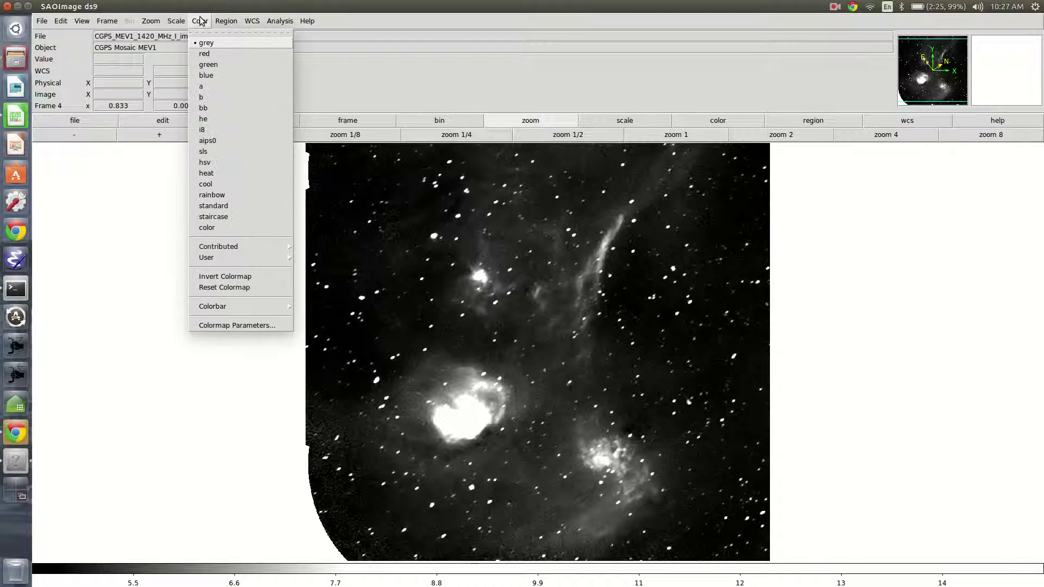
pyautogui.click(217, 109)
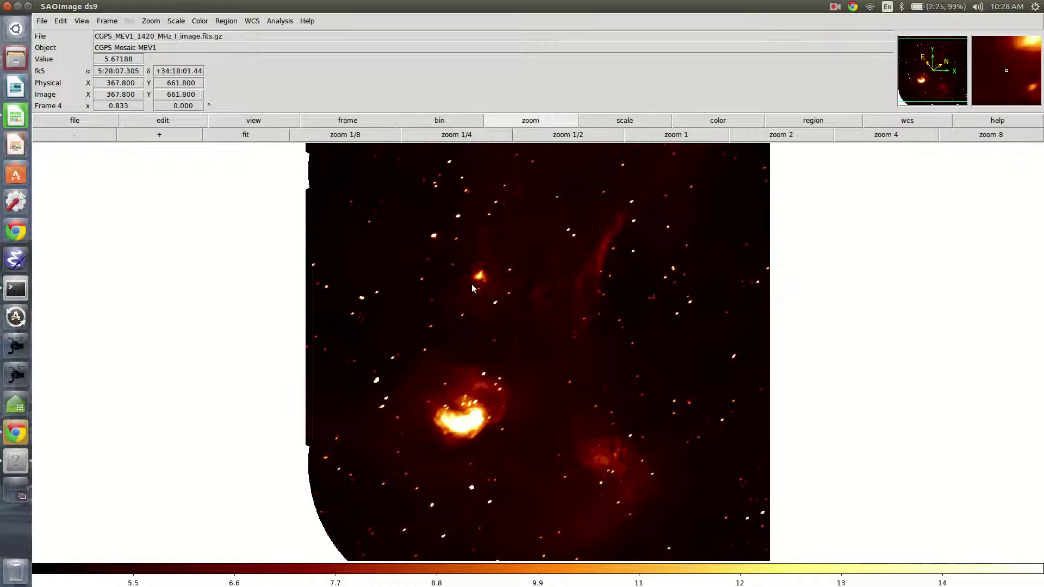
# Load the region file wise_matched_observe.reg in ds9 format into the current frame
pyautogui.click(225, 21)
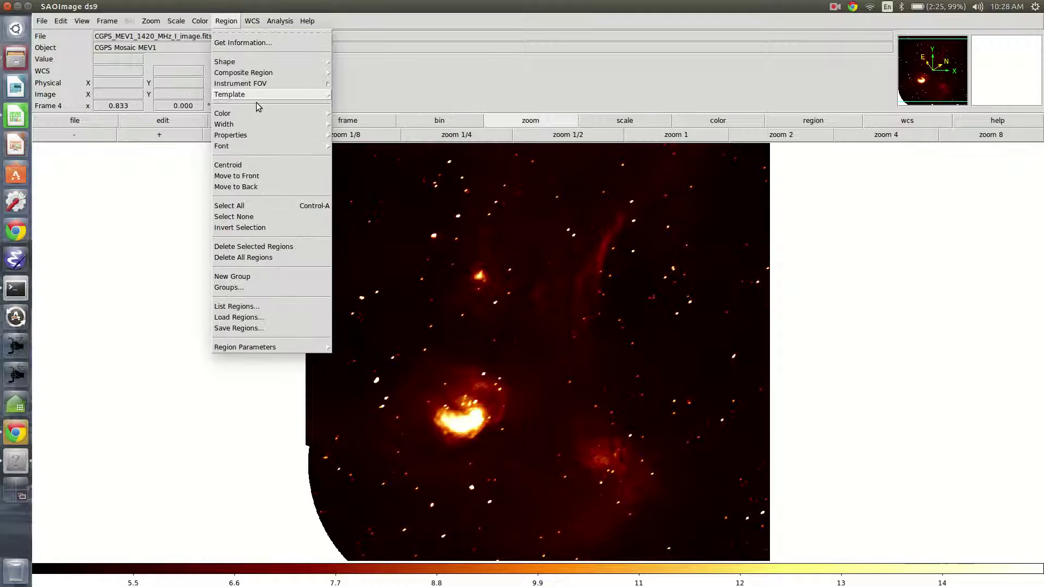
pyautogui.click(272, 318)
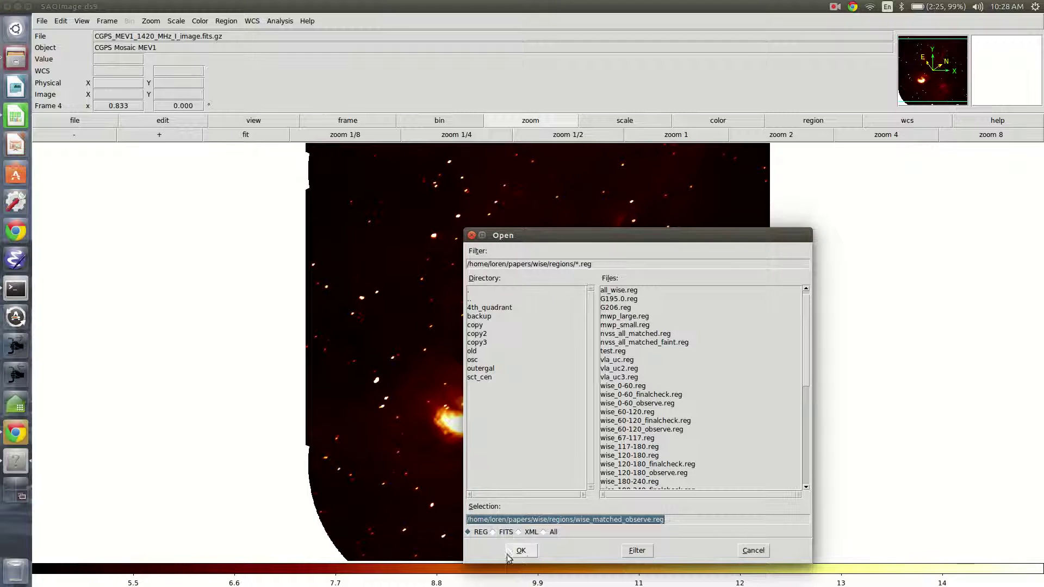
pyautogui.click(527, 555)
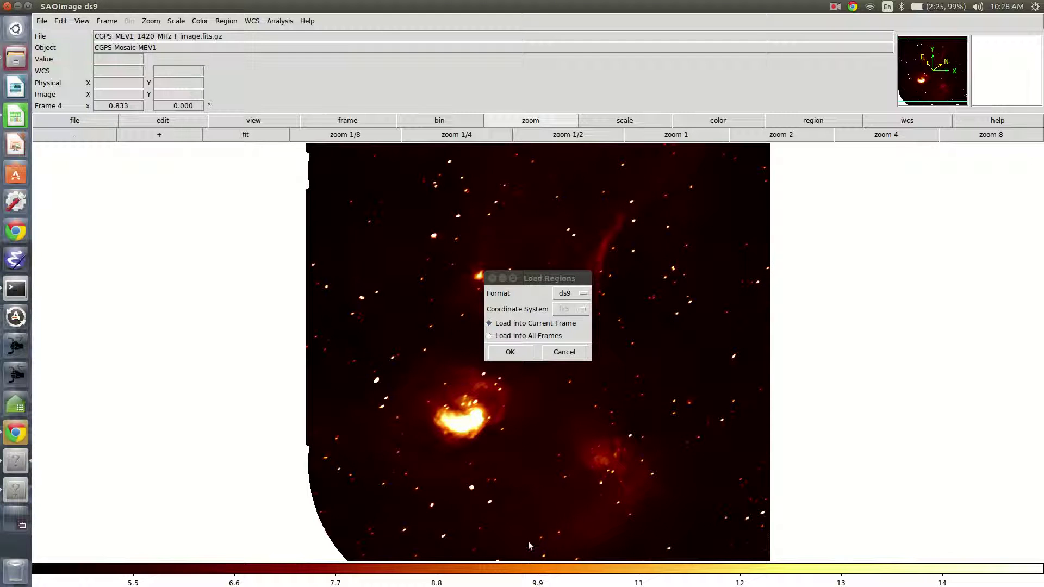
pyautogui.click(510, 352)
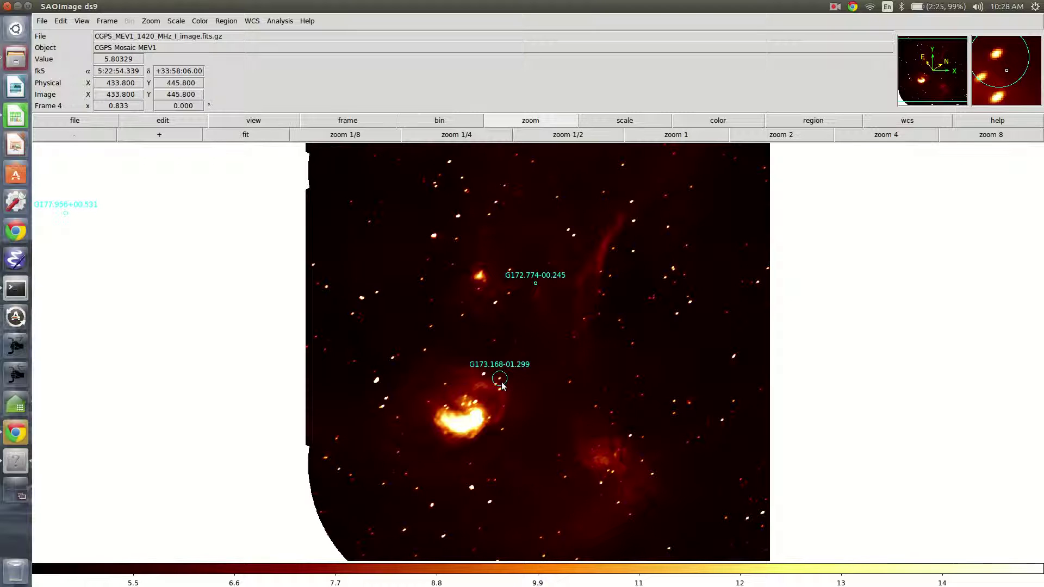
# Zoom in on region G173.168-01.299 to examine the intensity of the source inside its circle
pyautogui.click(159, 134)
pyautogui.click(159, 134)
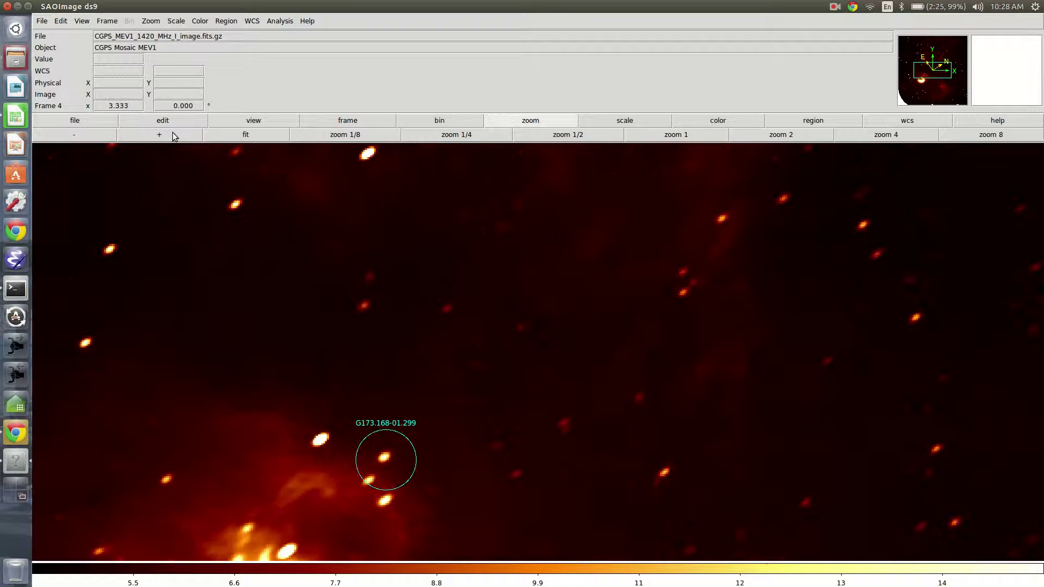
pyautogui.click(172, 132)
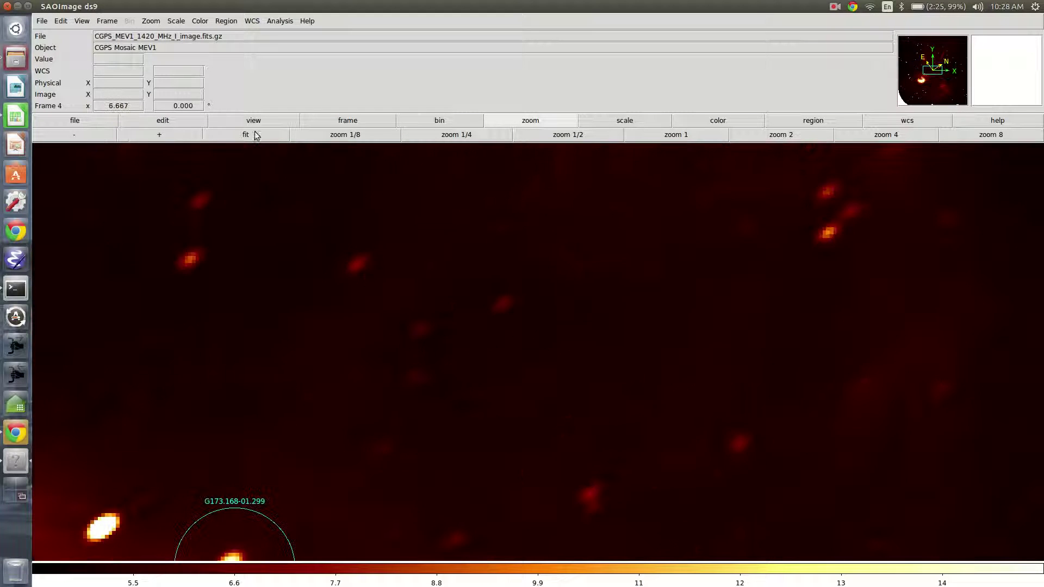
pyautogui.click(930, 76)
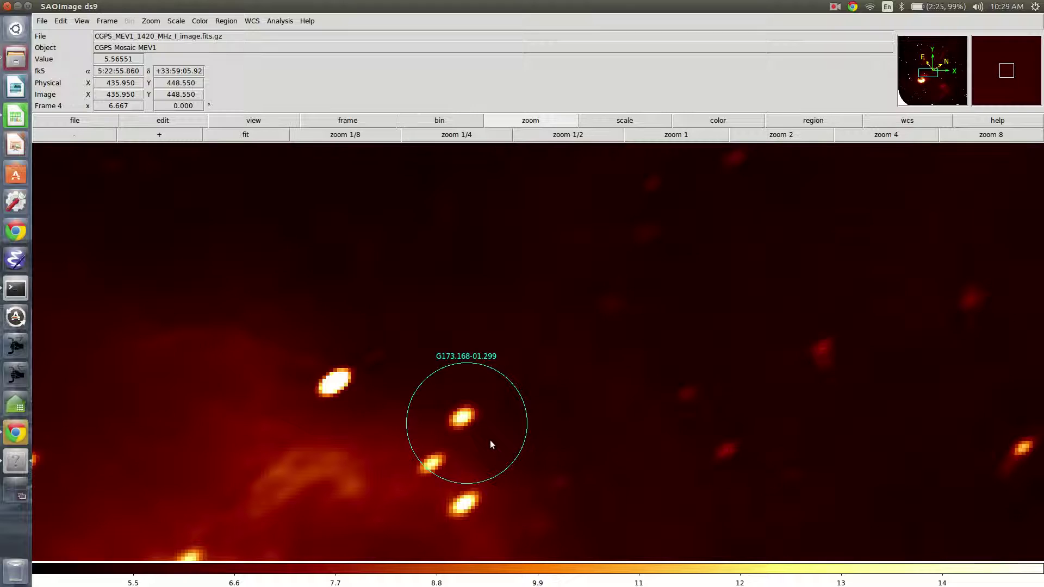
# Switch to the WISE_HII_Candidates.xlsx spreadsheet in LibreOffice Calc and enter a Peak Intensity of 10 for G173.168-01.299
pyautogui.hotkey('alt', 'Tab')
pyautogui.hotkey('alt', 'Tab')
pyautogui.hotkey('alt', 'Tab')
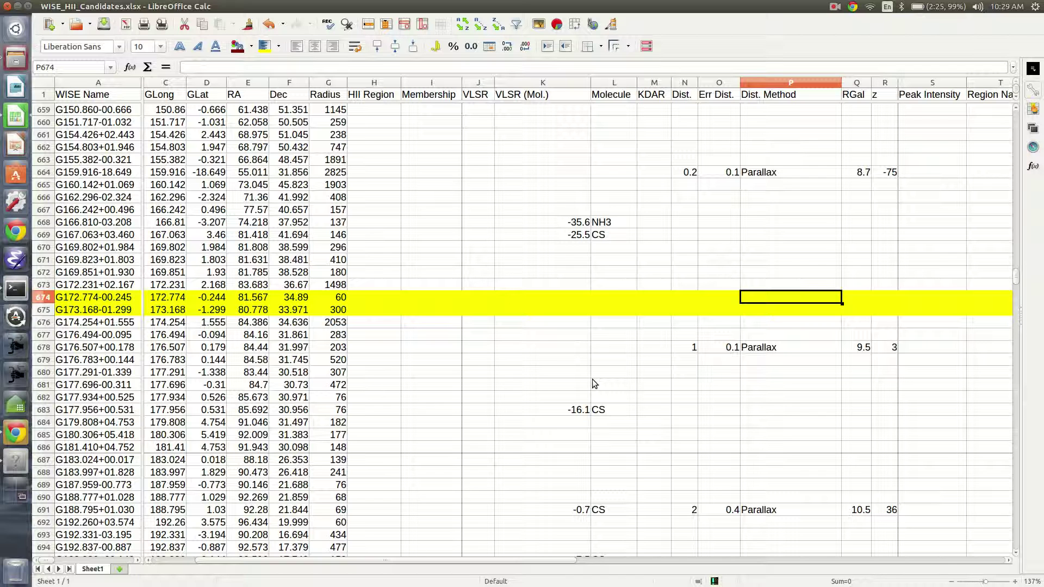
pyautogui.press('Right')
pyautogui.press('Right')
pyautogui.press('Right')
pyautogui.press('Right')
pyautogui.press('Right')
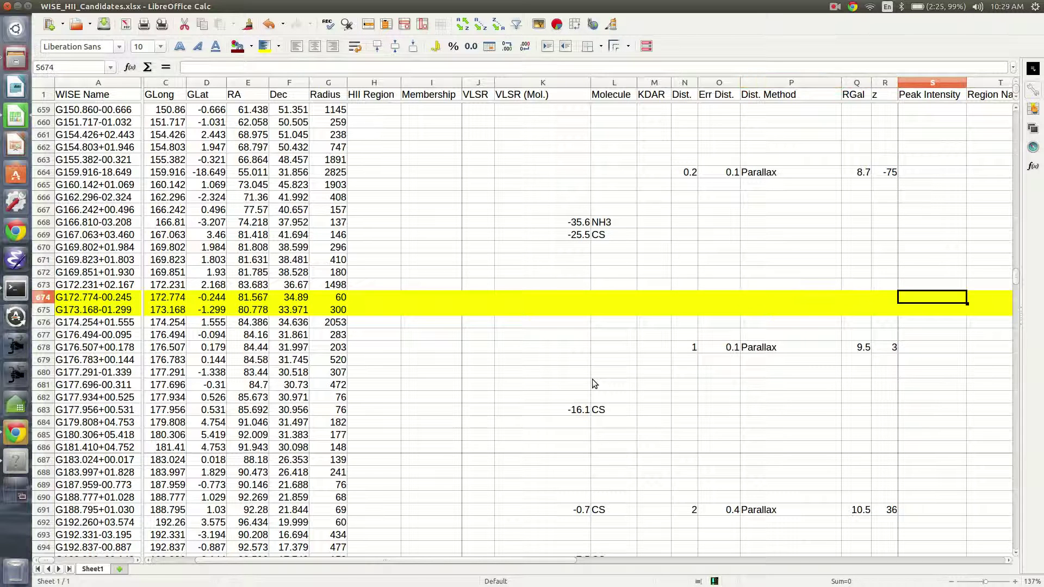
pyautogui.press('Left')
pyautogui.press('Left')
pyautogui.press('Left')
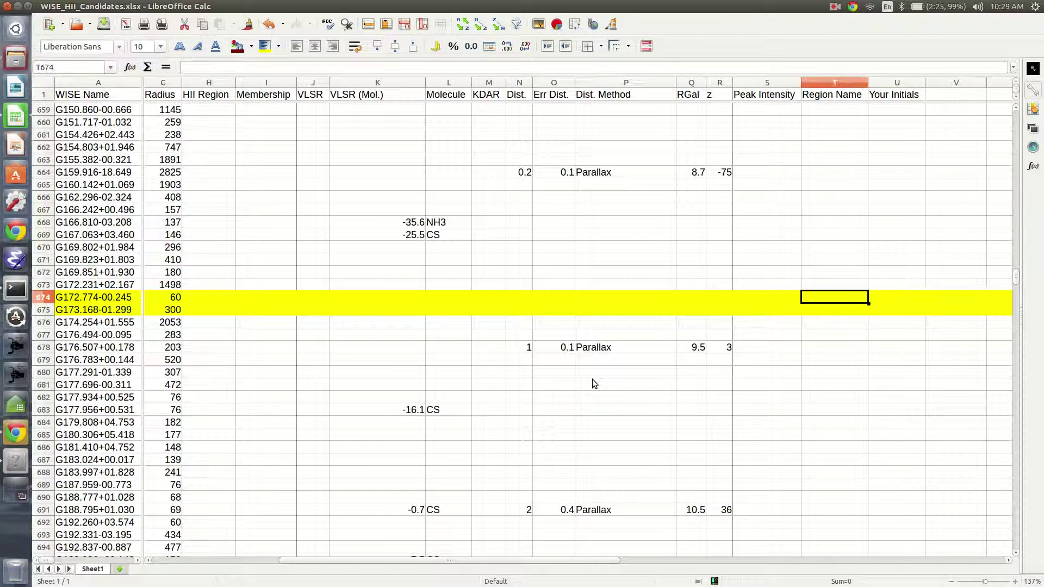
pyautogui.press('Down')
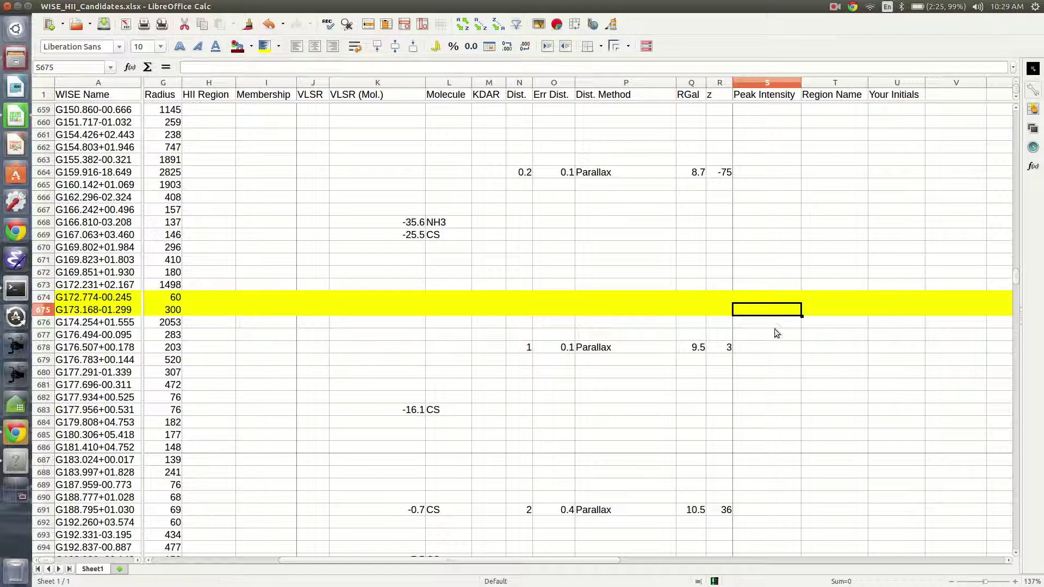
pyautogui.write('10')
pyautogui.press('Tab')
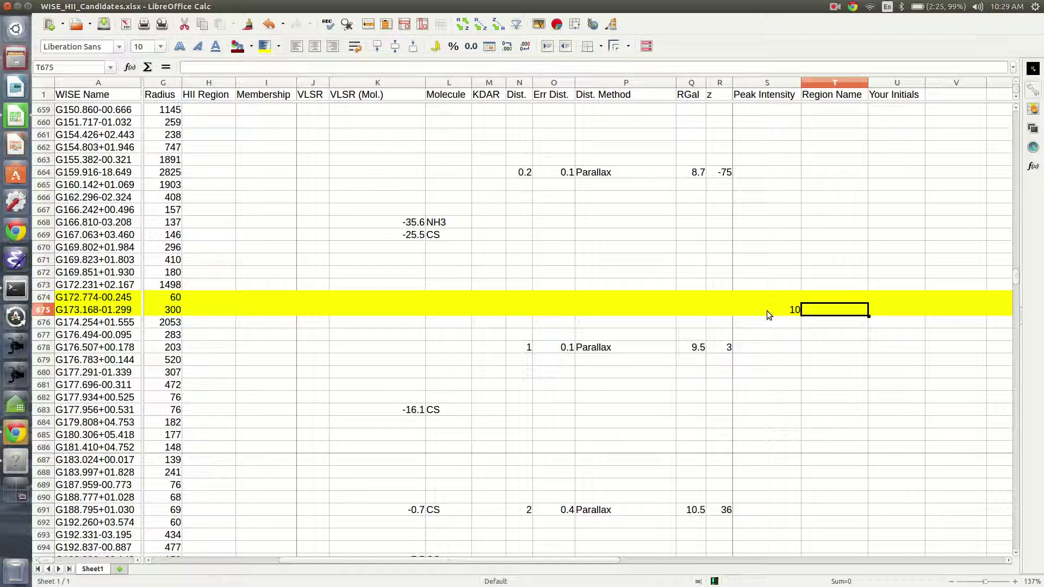
# Enter Blobby as the Region Name for G173.168-01.299 and fill in the observer's initials
pyautogui.write('Blo')
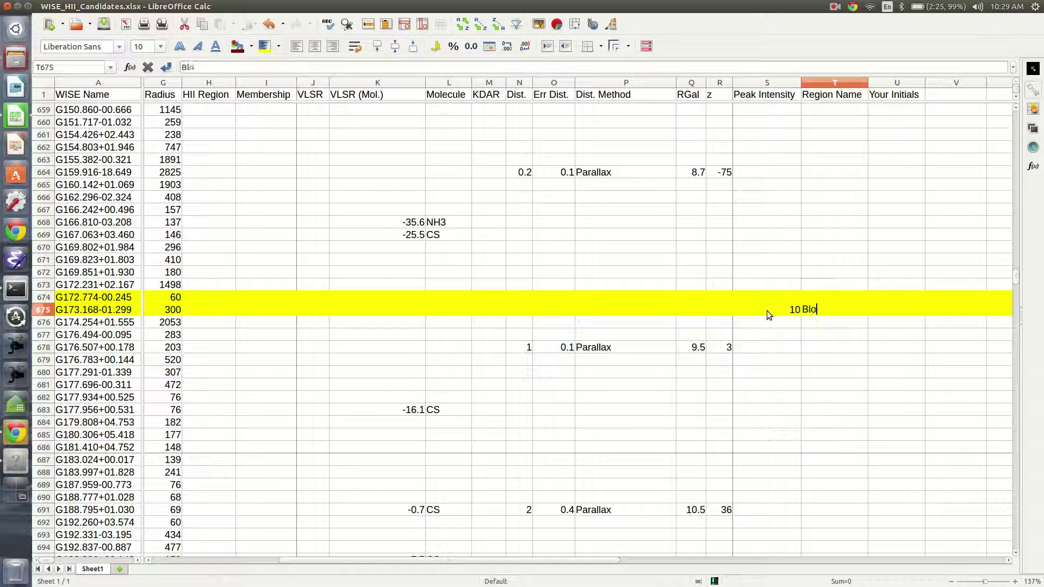
pyautogui.write('bby')
pyautogui.press('Tab')
pyautogui.write('LDA')
pyautogui.hotkey('shift', 'Tab')
pyautogui.hotkey('shift', 'Tab')
pyautogui.press('Up')
# Return to ds9, bring region G172.774-00.245 into view and adjust the contrast to examine its faint source
pyautogui.hotkey('alt', 'Tab')
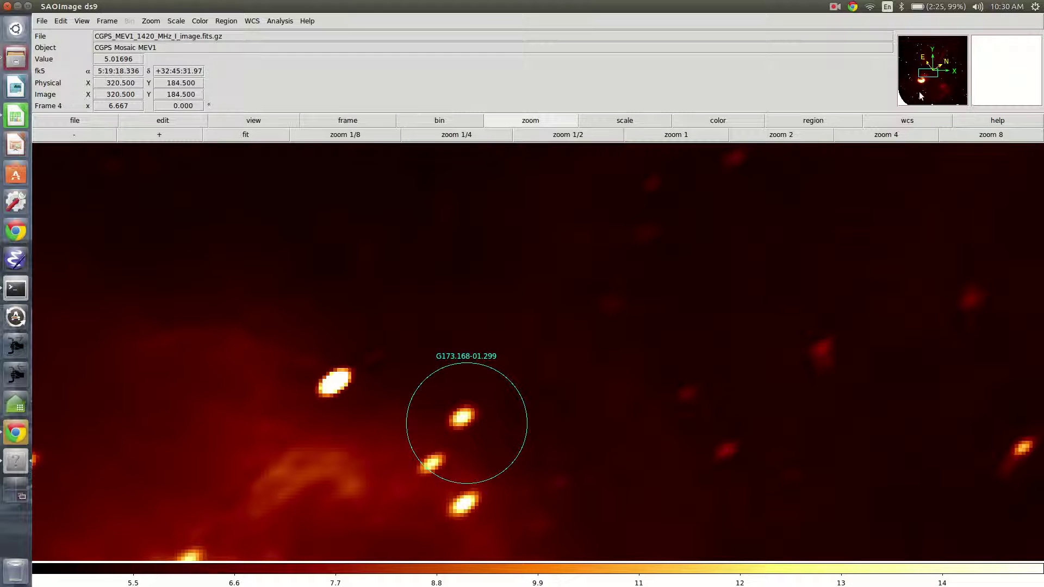
pyautogui.moveTo(928, 76); pyautogui.dragTo(928, 60)
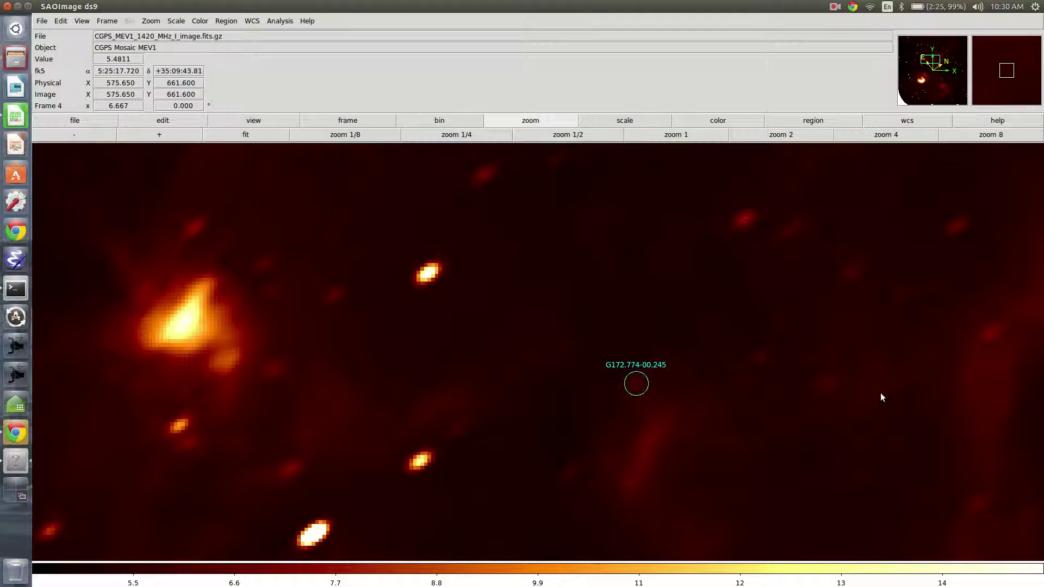
pyautogui.moveTo(876, 396); pyautogui.dragTo(166, 433)
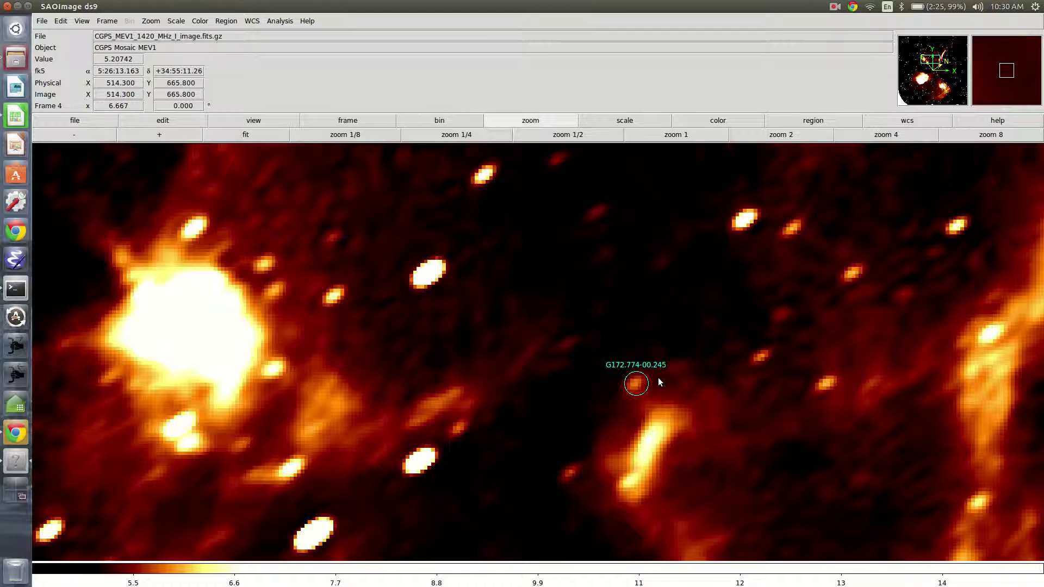
# In the spreadsheet, record Peak Intensity 0.6, Region Name FaintGuy and the observer's initials for G172.774-00.245
pyautogui.hotkey('alt', 'Tab')
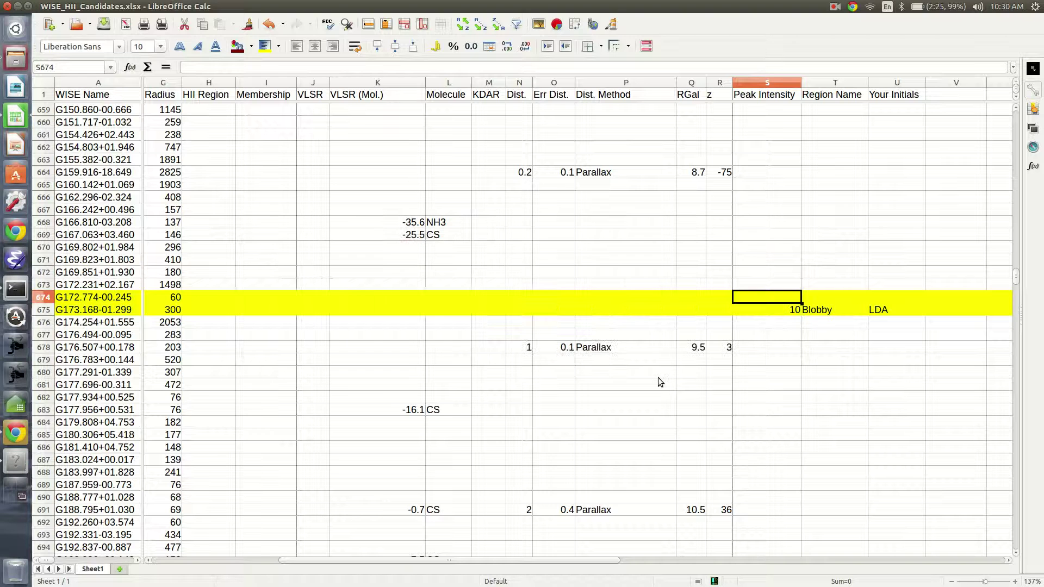
pyautogui.write('0.6')
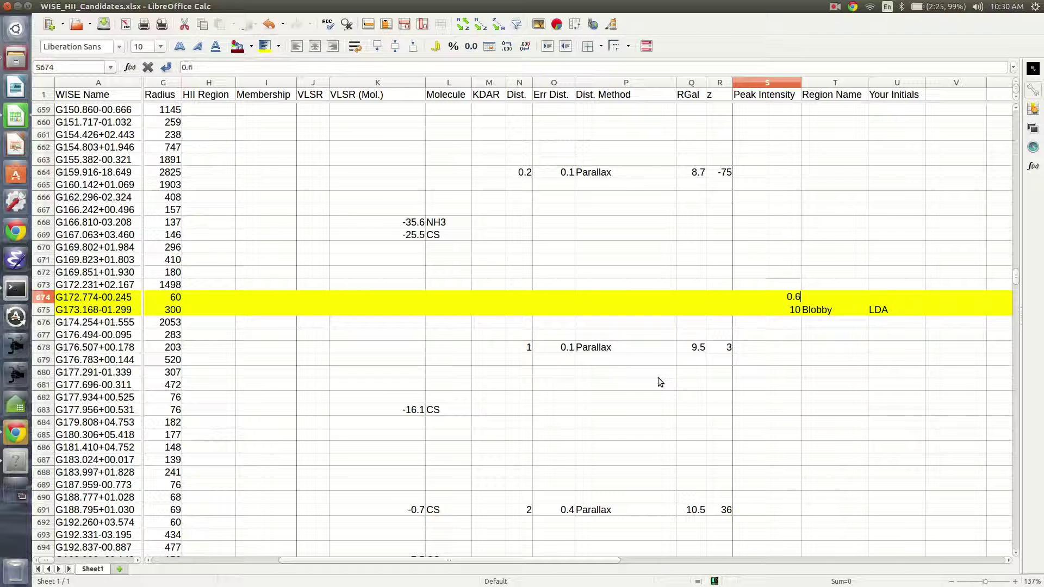
pyautogui.press('Tab')
pyautogui.write('F')
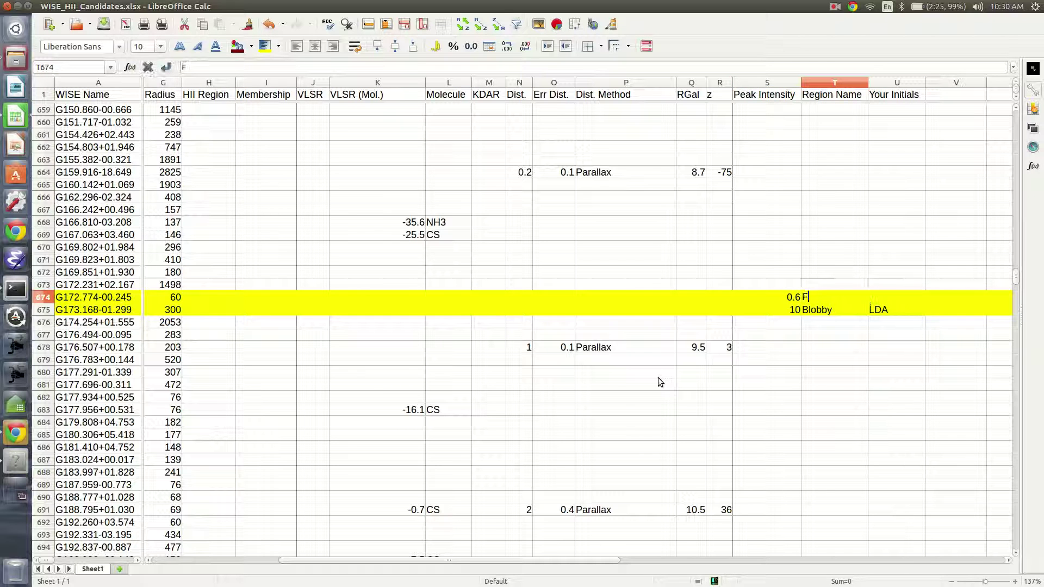
pyautogui.write('aintGuy')
pyautogui.press('Tab')
pyautogui.write('LDA')
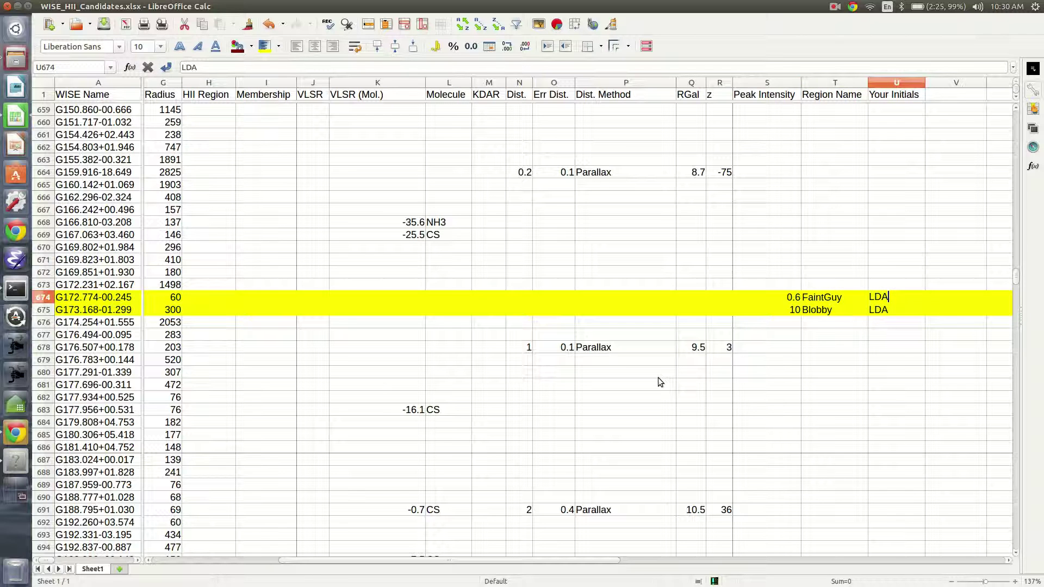
pyautogui.hotkey('shift', 'Tab')
pyautogui.hotkey('shift', 'Tab')
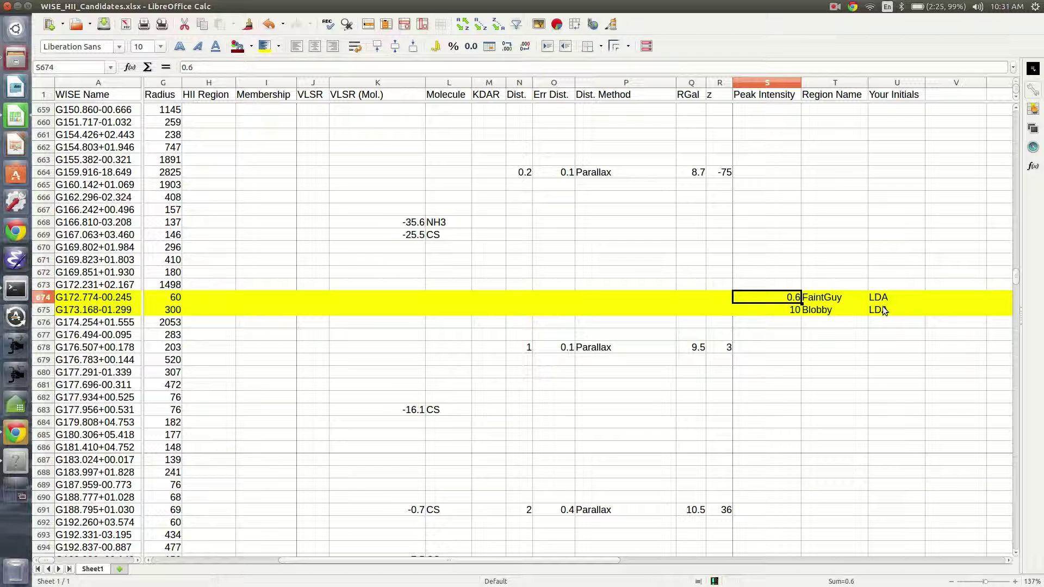
# Switch to the WISE catalog page in Chrome and compare candidate G173.168-01.299 in the IGPS 21cm and GLIMPSE360 map layers
pyautogui.hotkey('alt', 'Tab')
pyautogui.press('Tab')
pyautogui.press('Tab')
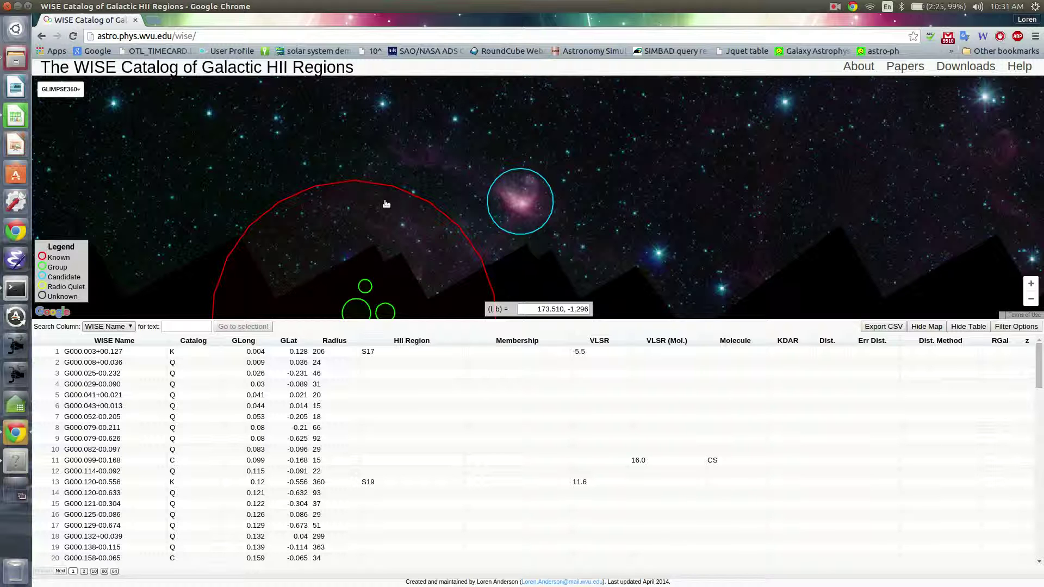
pyautogui.click(69, 93)
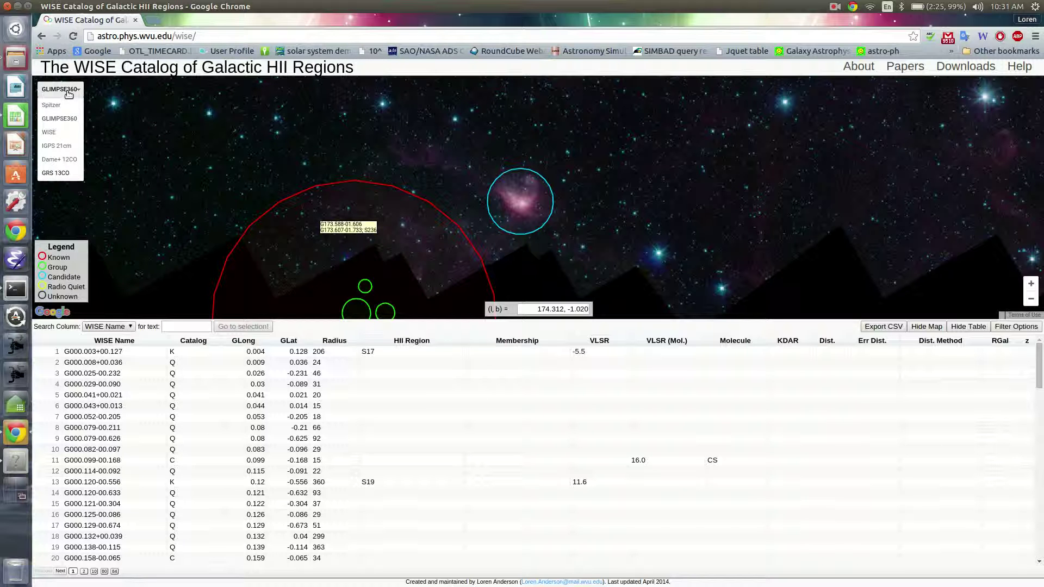
pyautogui.click(69, 93)
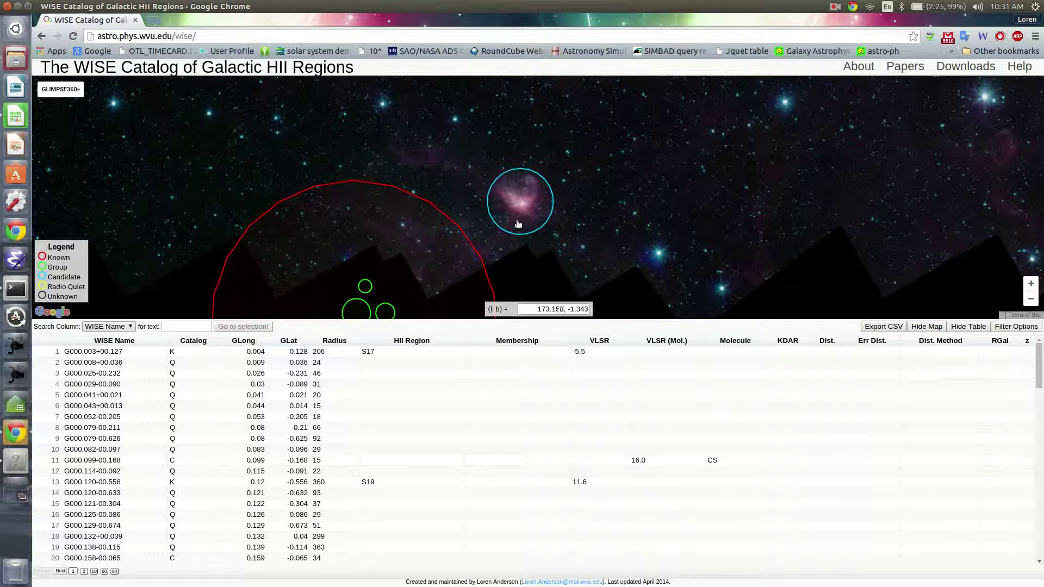
pyautogui.click(76, 93)
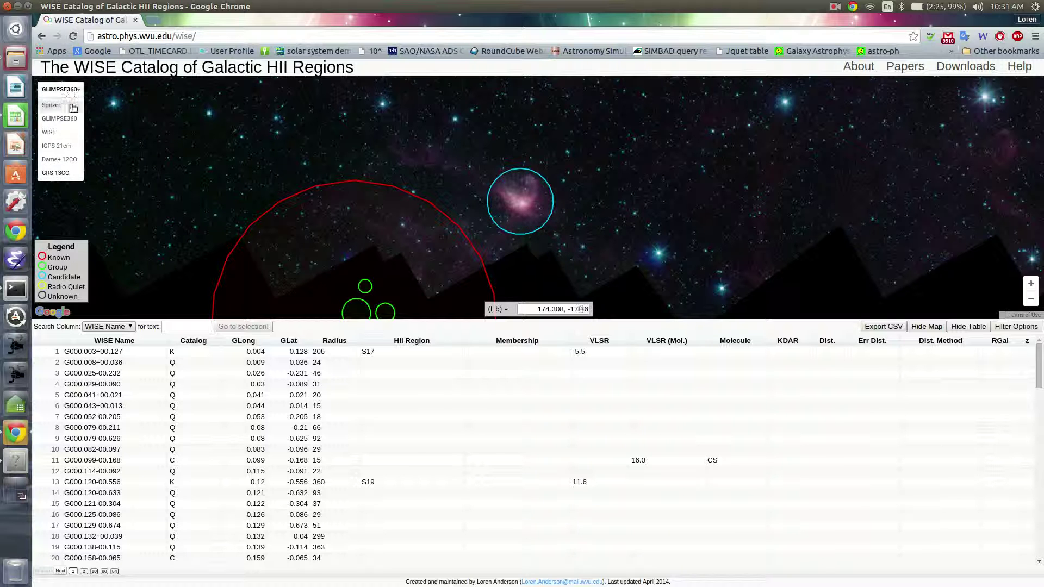
pyautogui.click(70, 147)
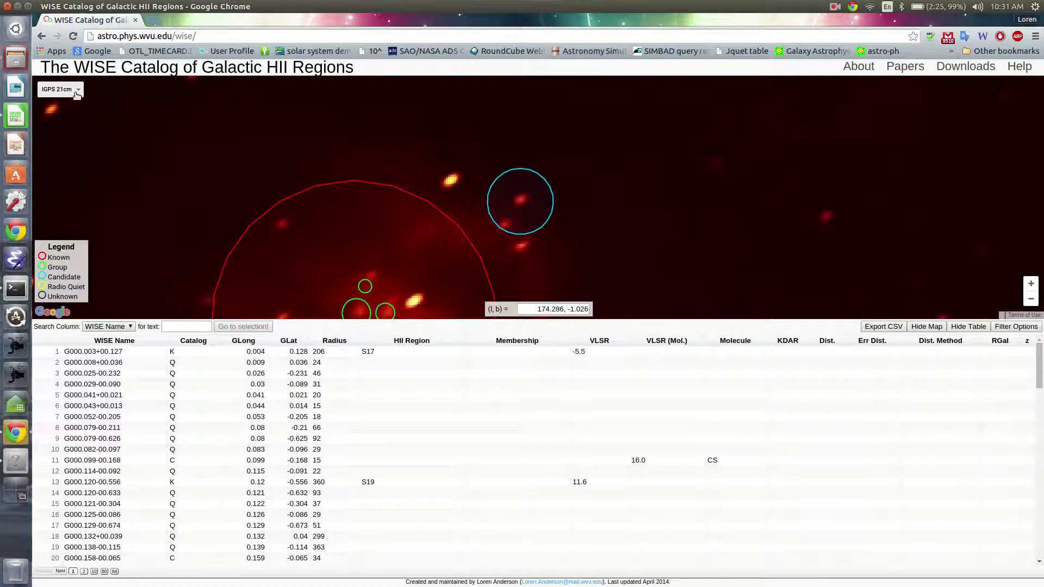
pyautogui.click(77, 95)
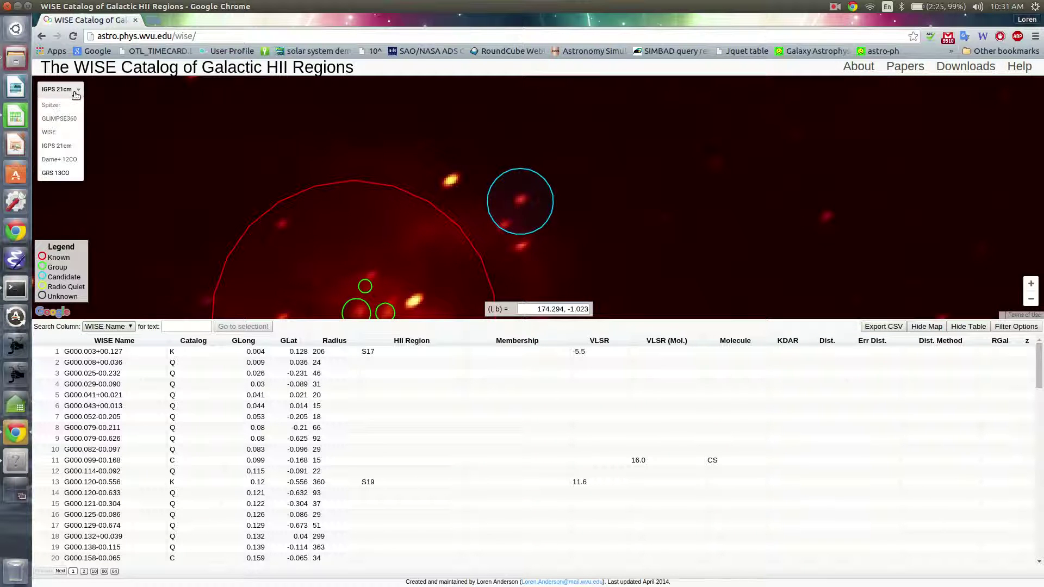
pyautogui.click(67, 119)
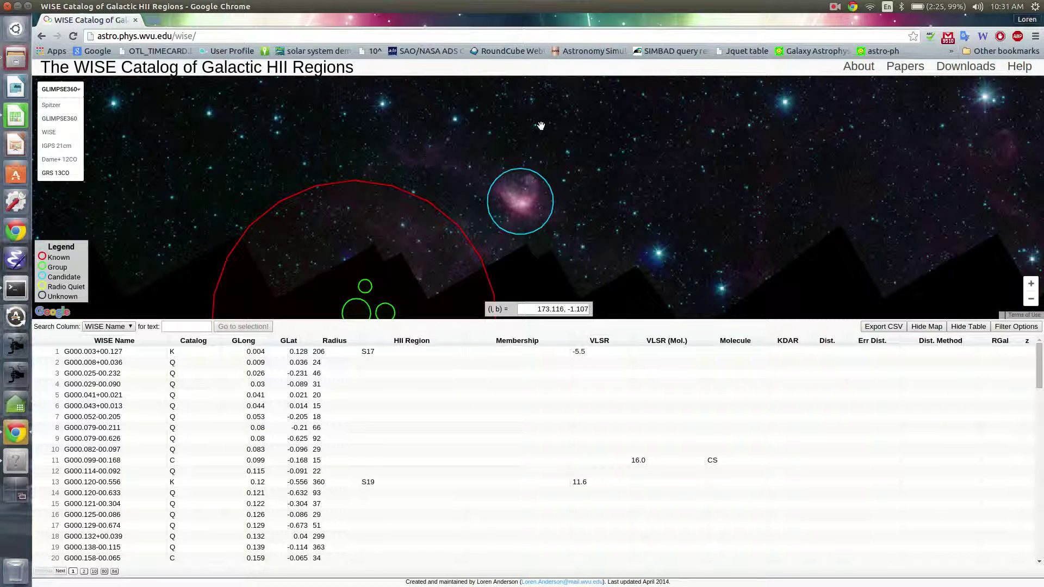
# Bring candidate G172.774-00.245 into close view in GLIMPSE360 and examine it in the IGPS 21cm layer
pyautogui.moveTo(539, 129); pyautogui.dragTo(485, 219)
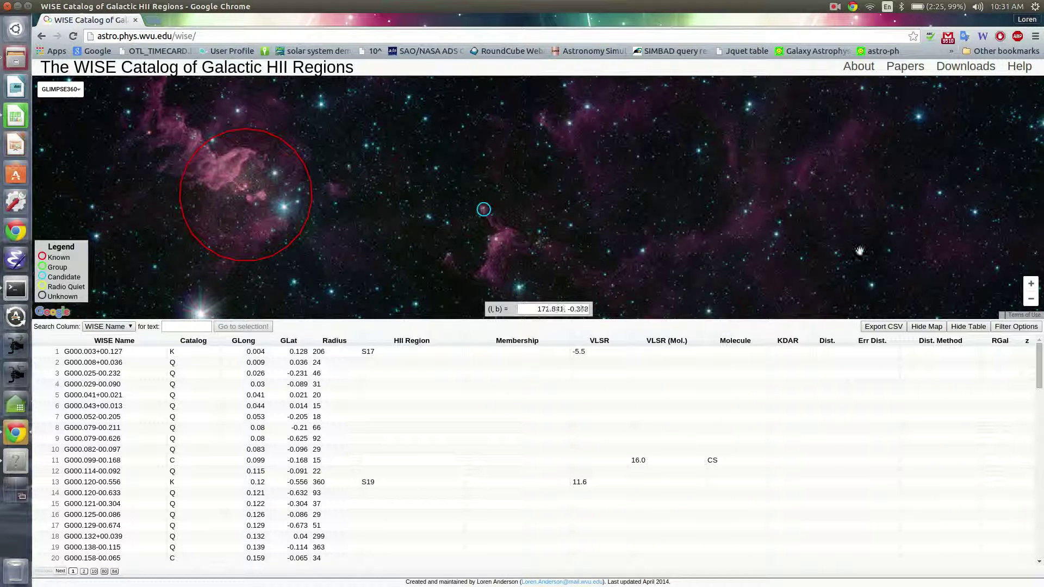
pyautogui.click(1029, 283)
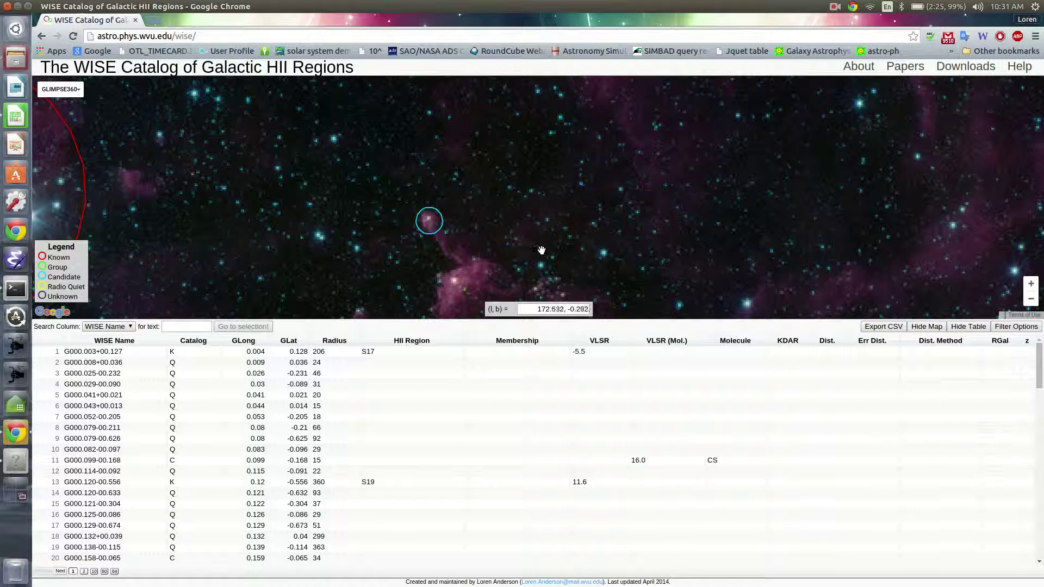
pyautogui.moveTo(499, 241); pyautogui.dragTo(577, 242)
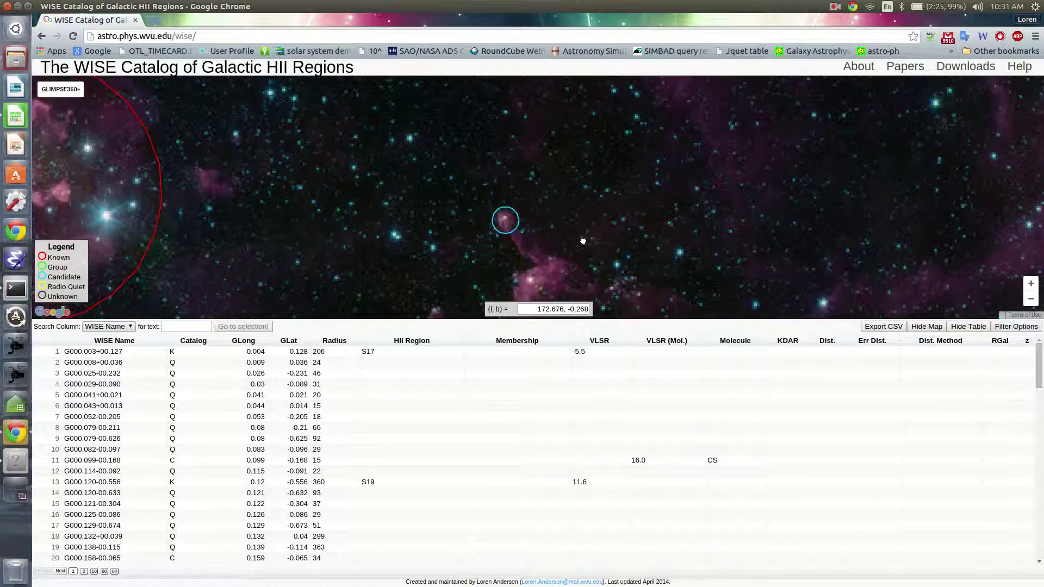
pyautogui.click(47, 88)
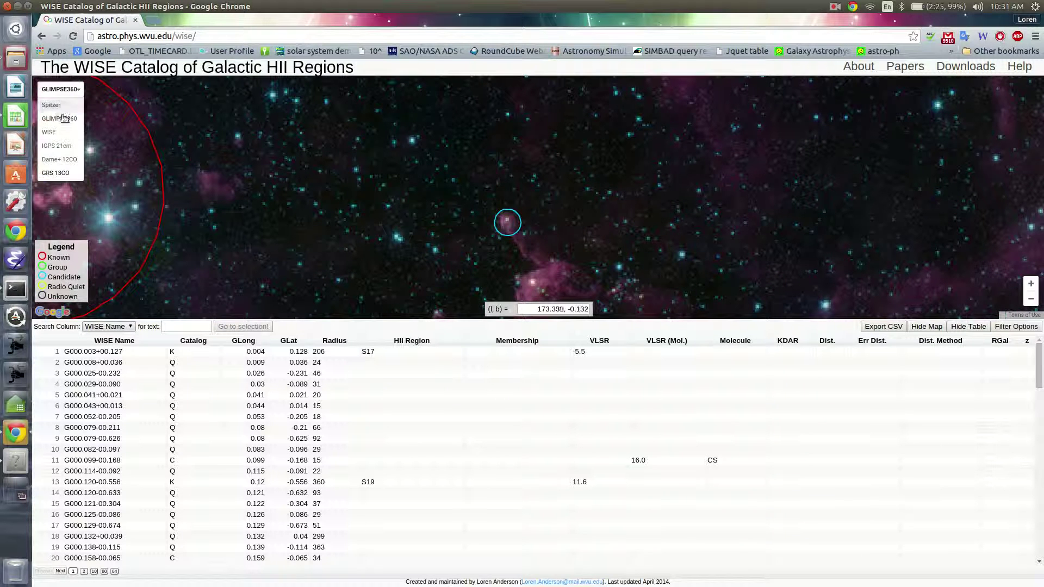
pyautogui.click(57, 146)
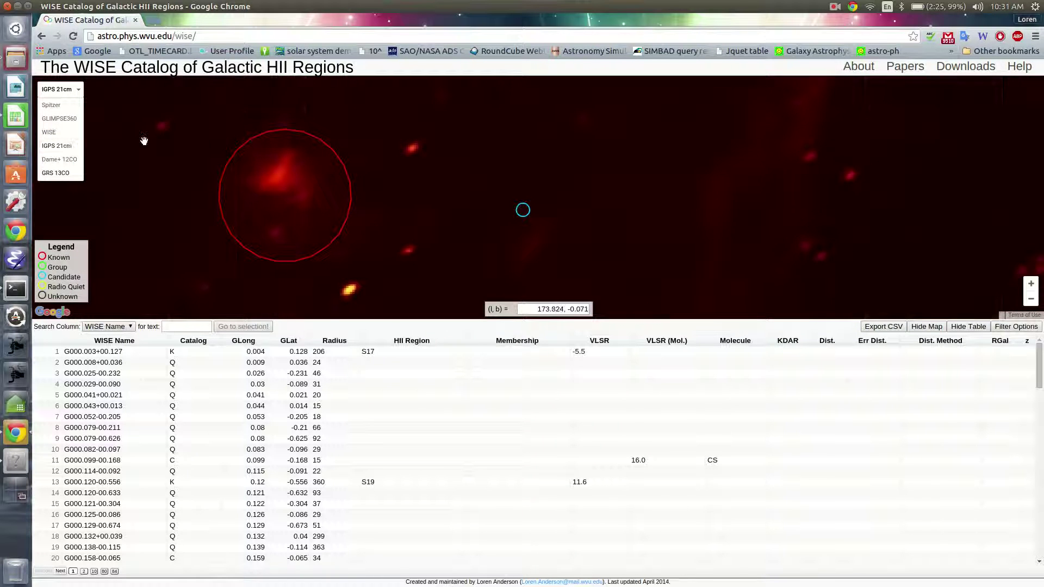